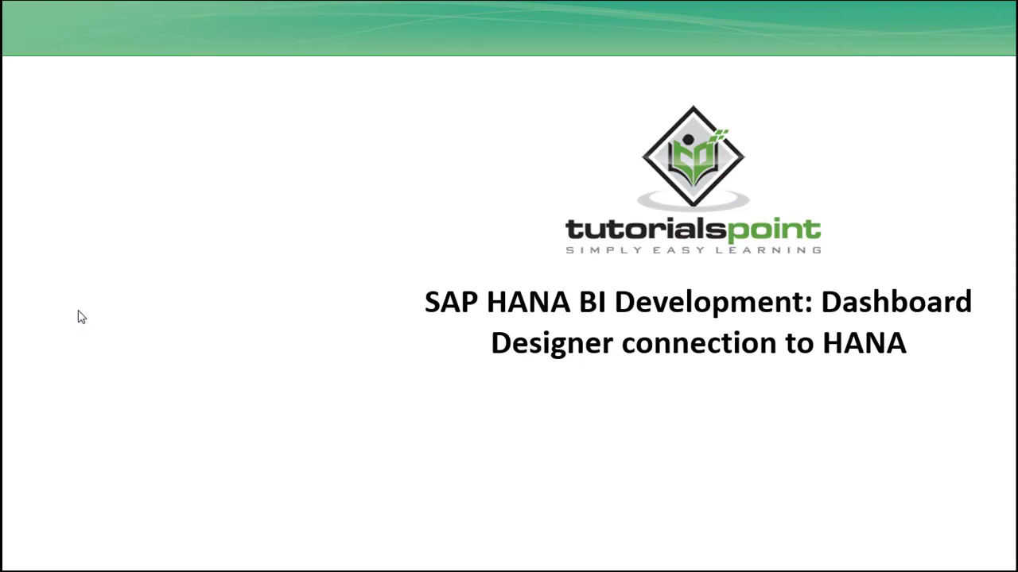
Step: Advance the presentation to slide 2 on connecting Dashboards to SAP HANA via universes
left_click(80, 317)
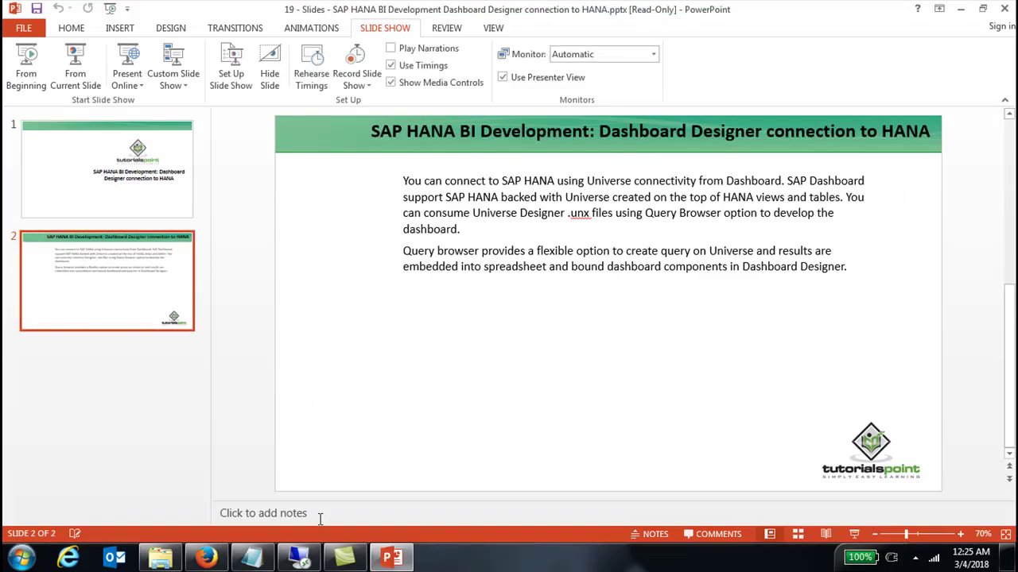
Step: Restore the Untitled - Dashboards window on the remote desktop and show the Query Browser panel
left_click(299, 559)
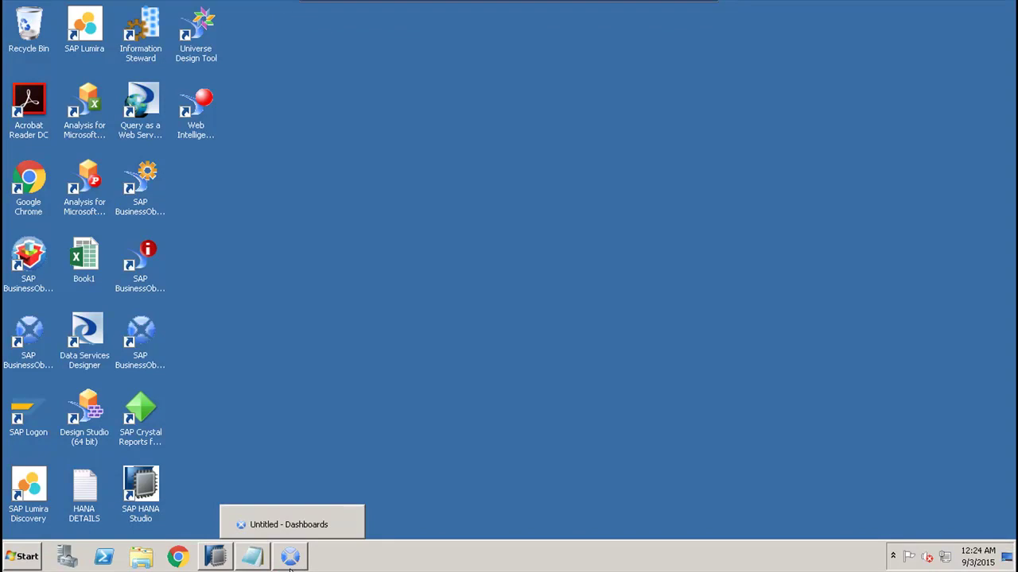
left_click(291, 557)
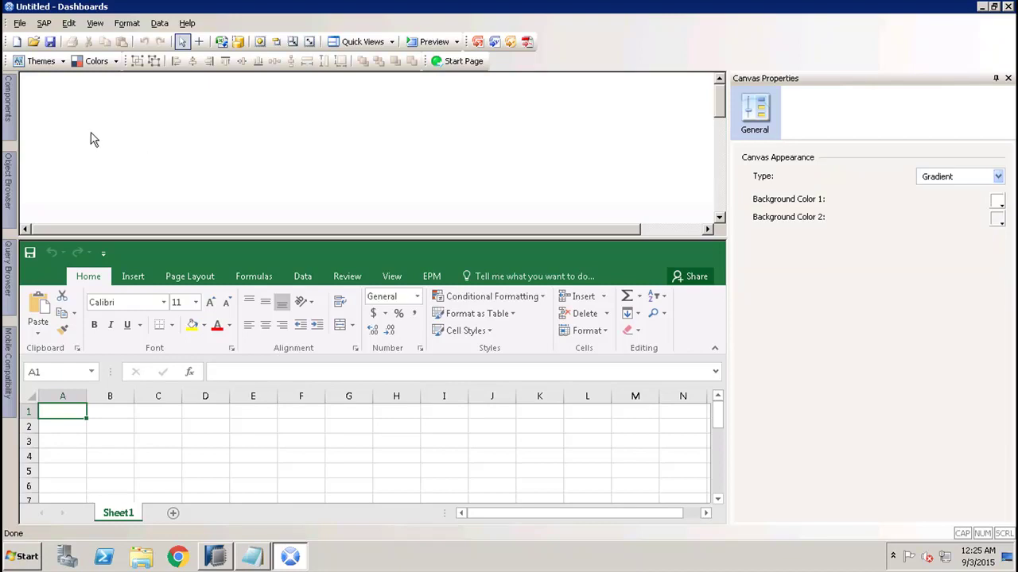
mouse_move(8, 256)
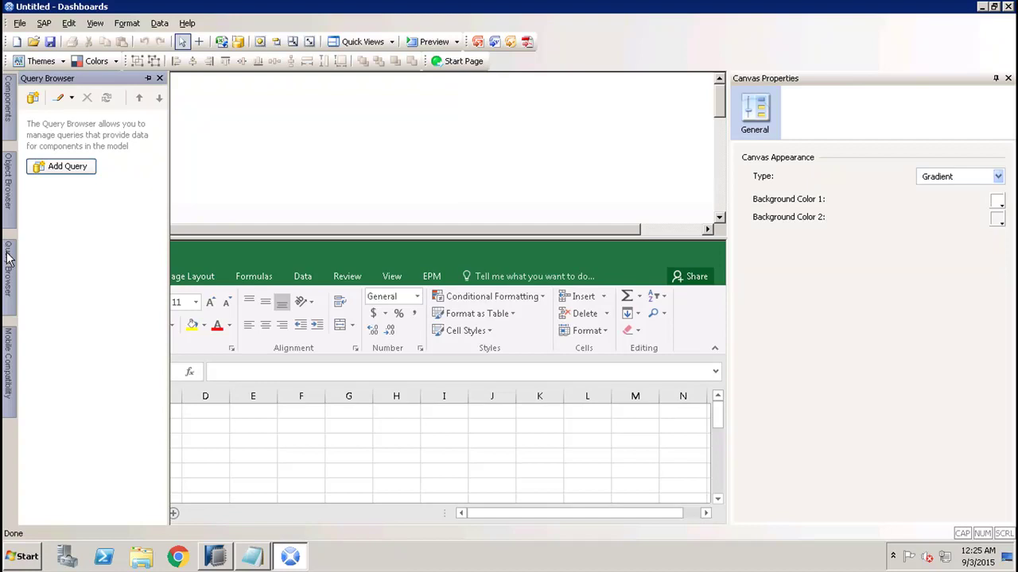
Step: Start Add Query and log on to BODS with the account password and Enterprise authentication
left_click(72, 176)
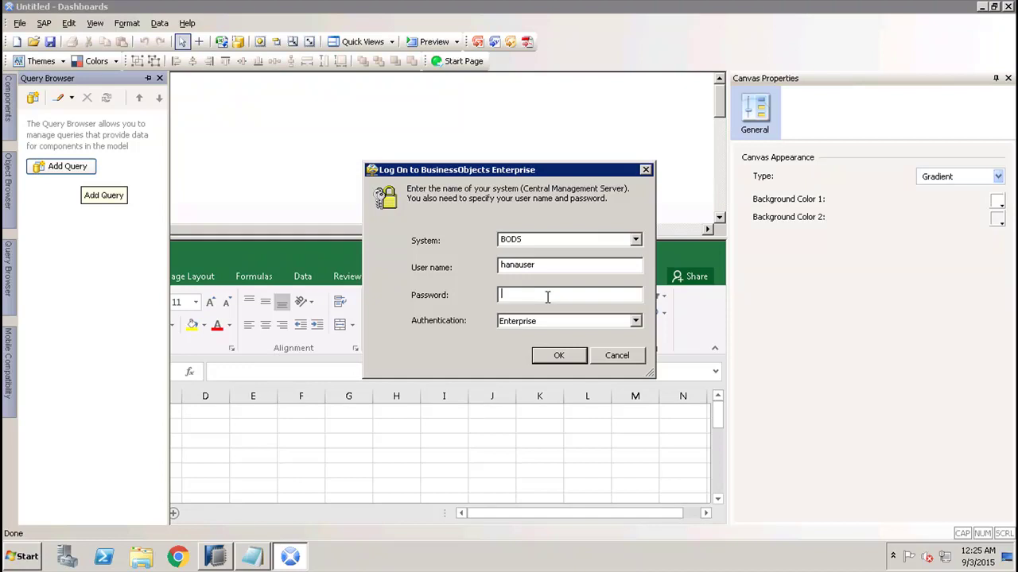
type("********")
key("BackSpace")
key("BackSpace")
key("BackSpace")
key("BackSpace")
key("BackSpace")
key("BackSpace")
key("BackSpace")
key("BackSpace")
type("******")
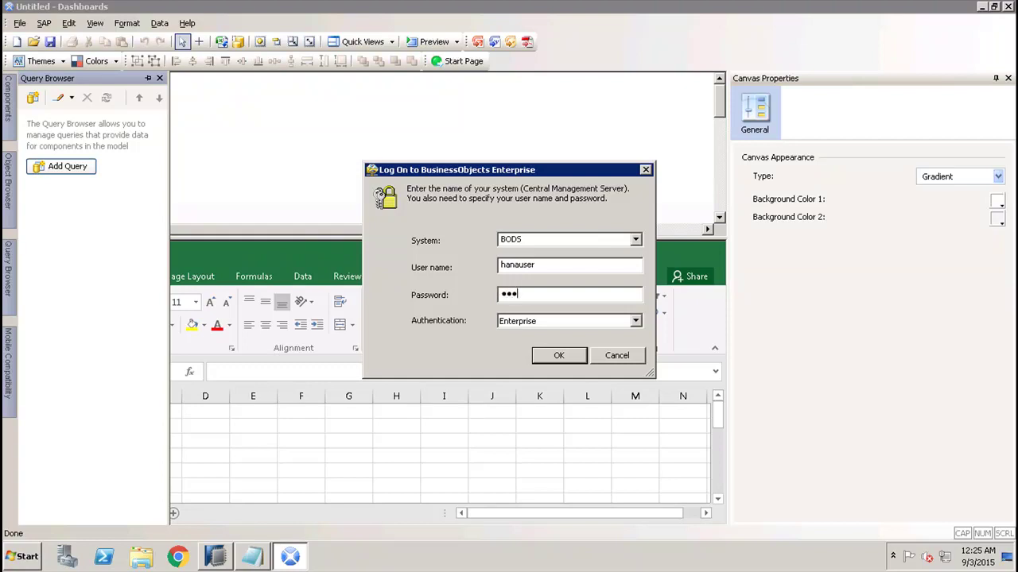
type("*****")
left_click(636, 321)
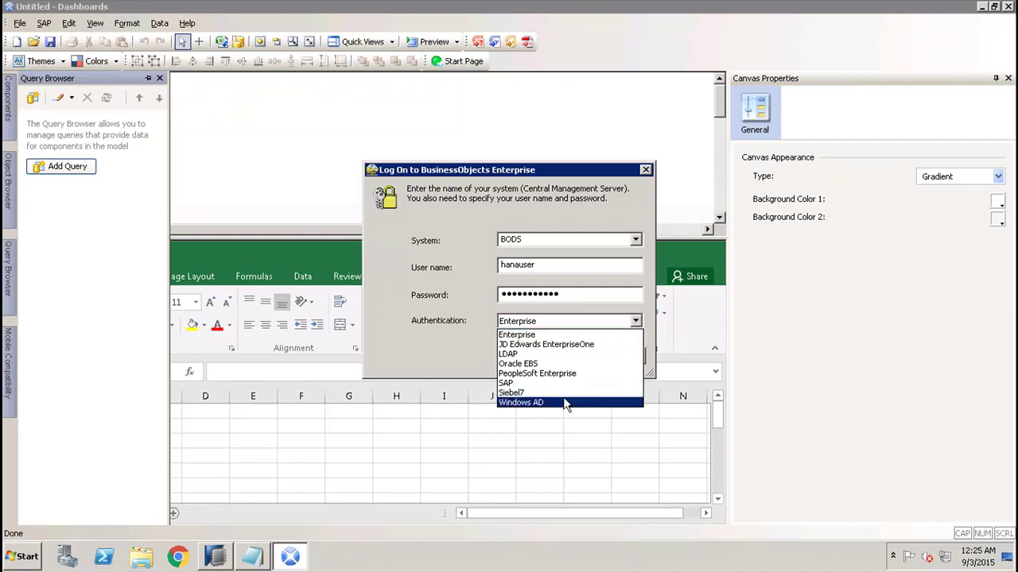
left_click(560, 332)
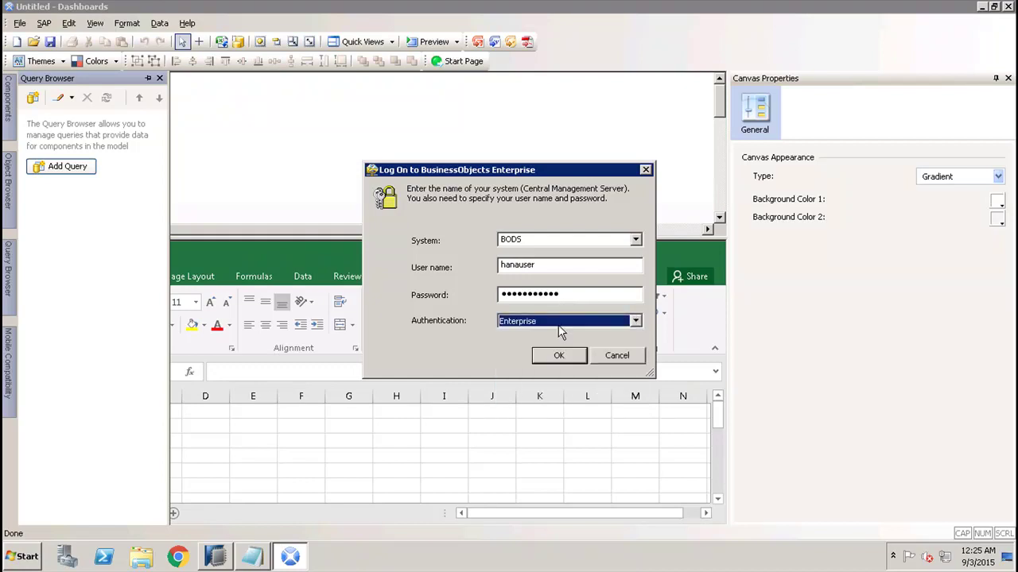
left_click(559, 356)
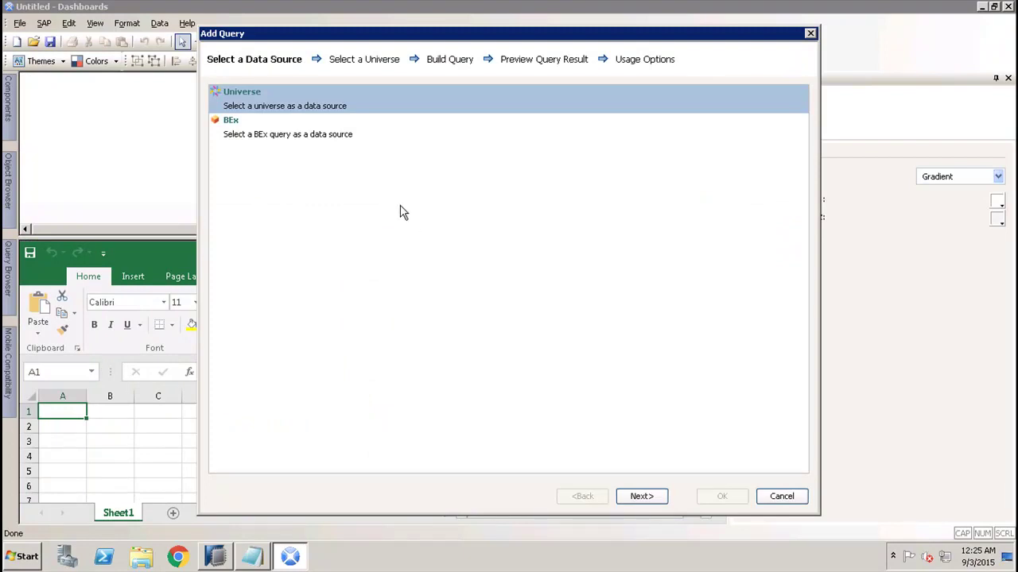
Step: Choose Universe as the data source and load ZBL_HANA_1.unx for query building
left_click(308, 109)
left_click(641, 497)
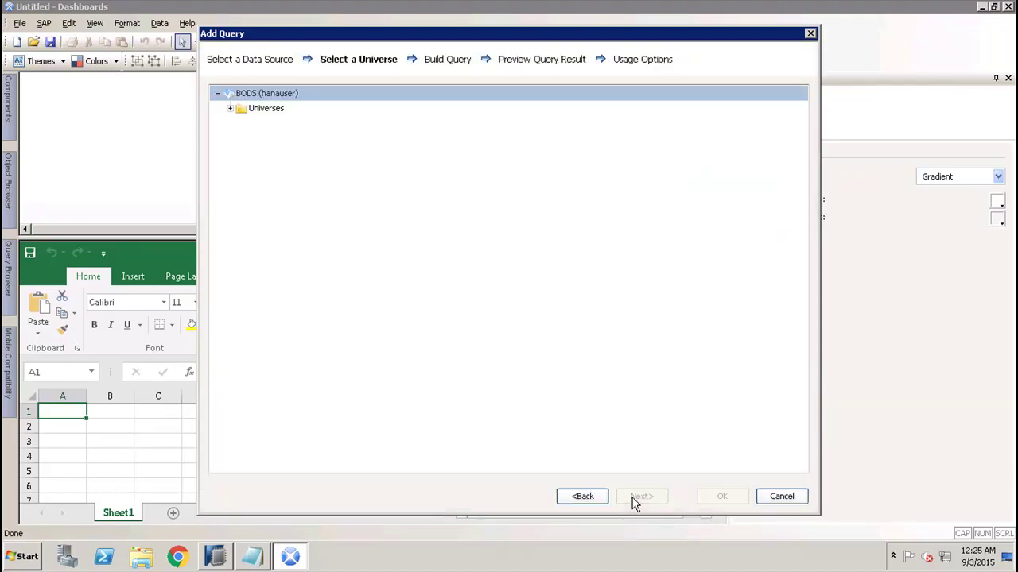
left_click(229, 108)
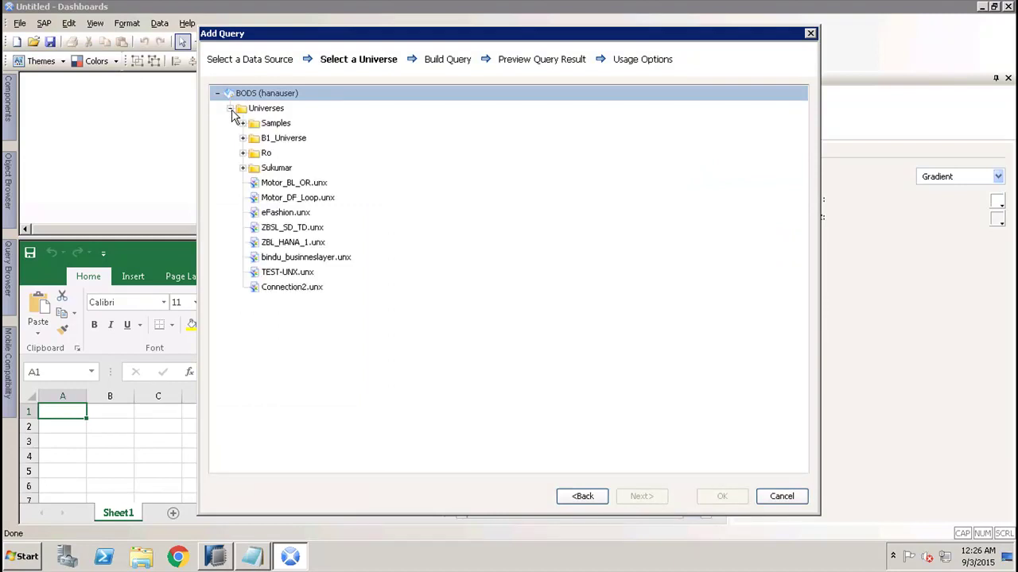
left_click(271, 243)
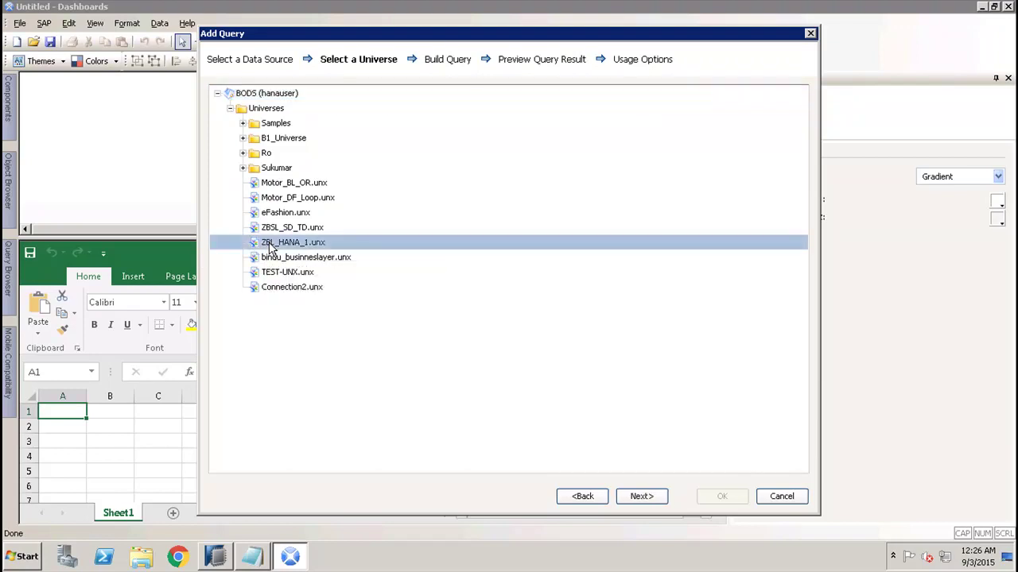
left_click(654, 497)
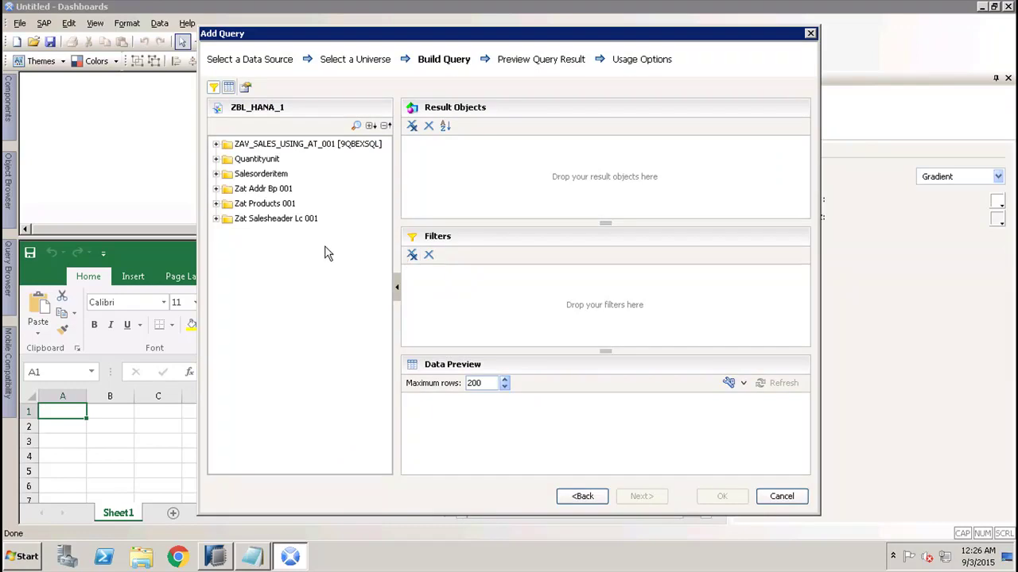
Step: Add Grossamount from ZAV_SALES_USING_AT_001 to the result objects
left_click(216, 146)
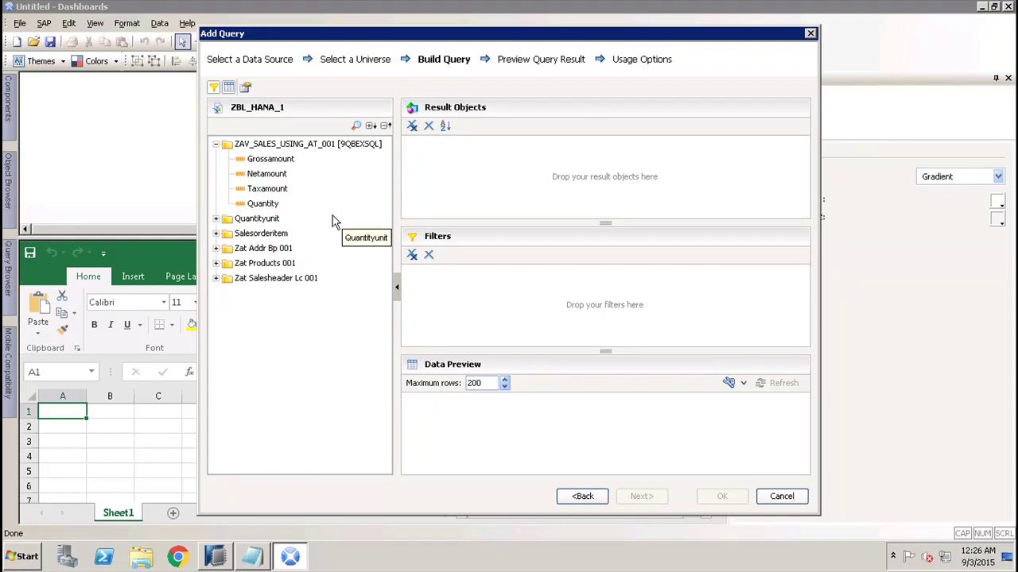
left_click(253, 149)
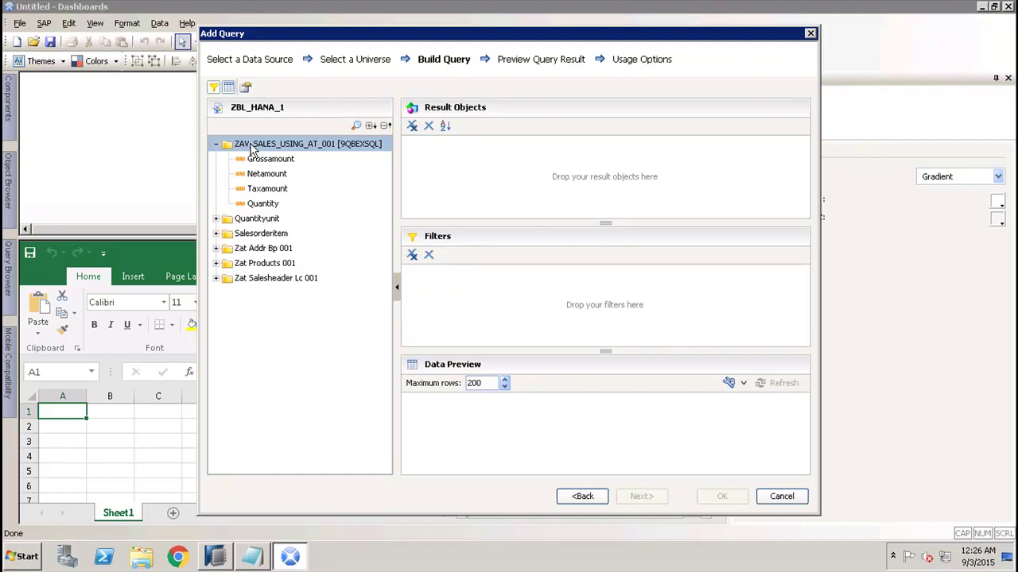
double_click(263, 160)
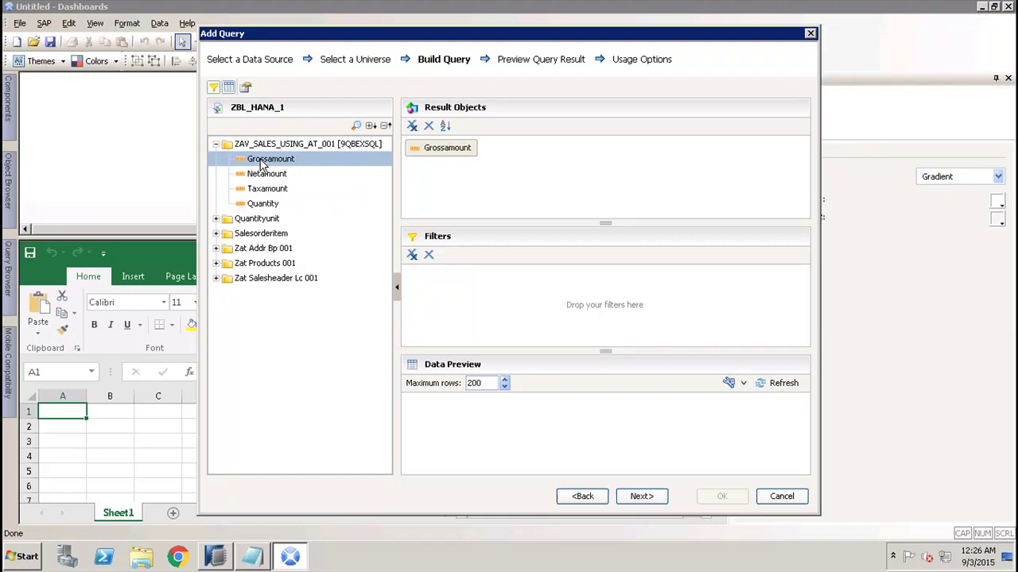
Step: Add Country, Region and City from Zat Addr Bp 001 and refresh the 35-row data preview
left_click(221, 238)
left_click(216, 235)
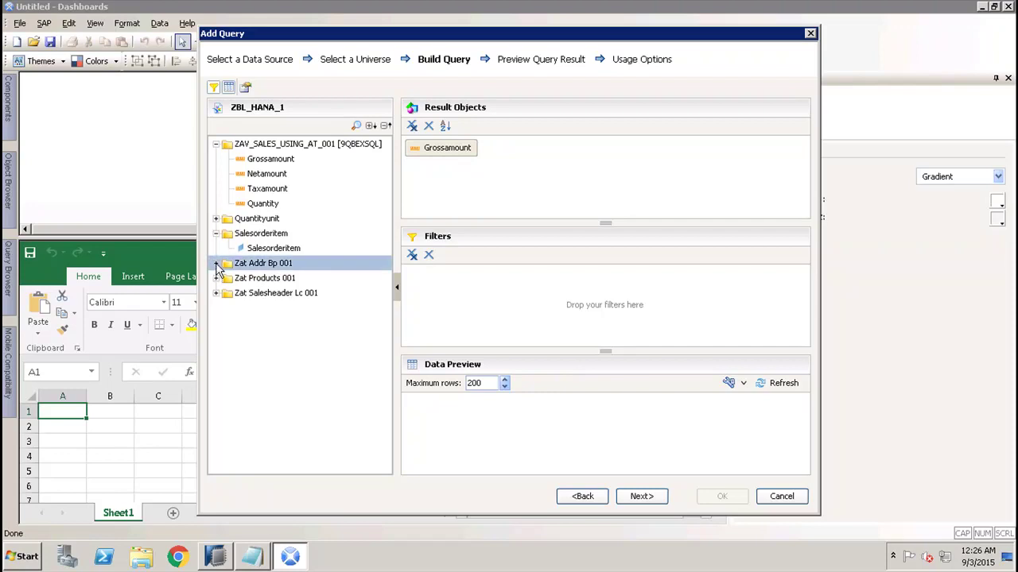
left_click(216, 265)
double_click(261, 278)
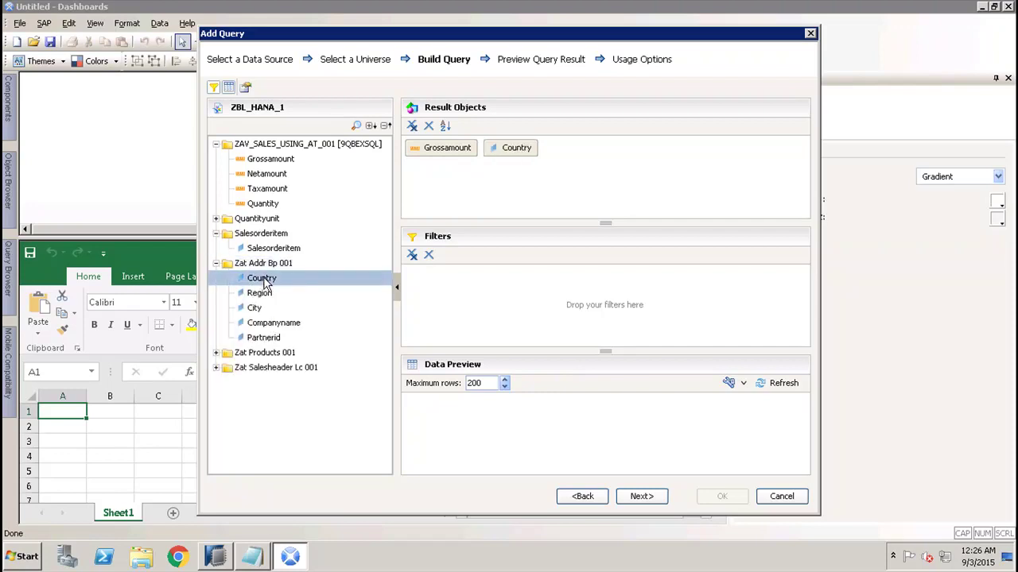
double_click(260, 293)
double_click(255, 308)
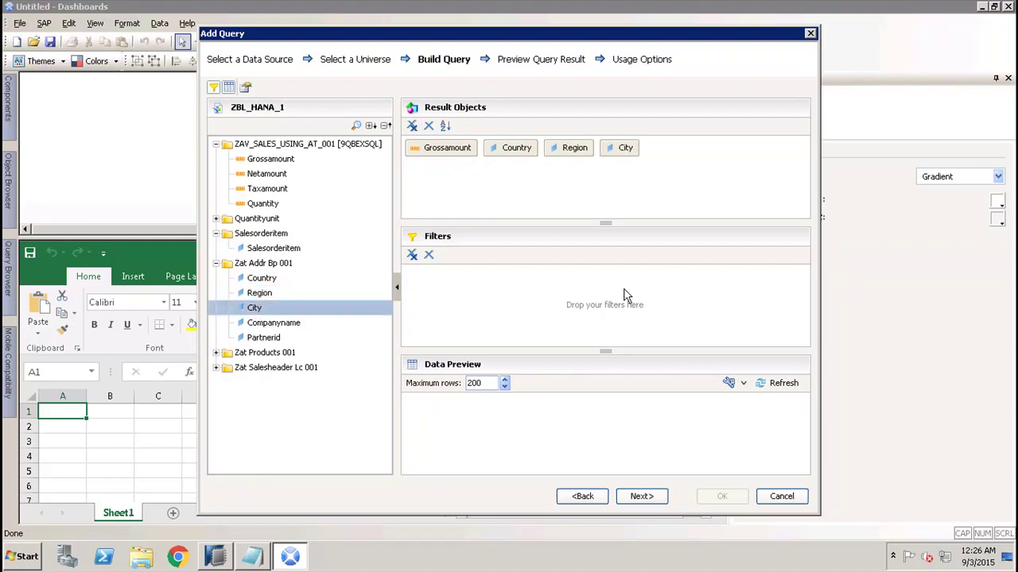
left_click(780, 384)
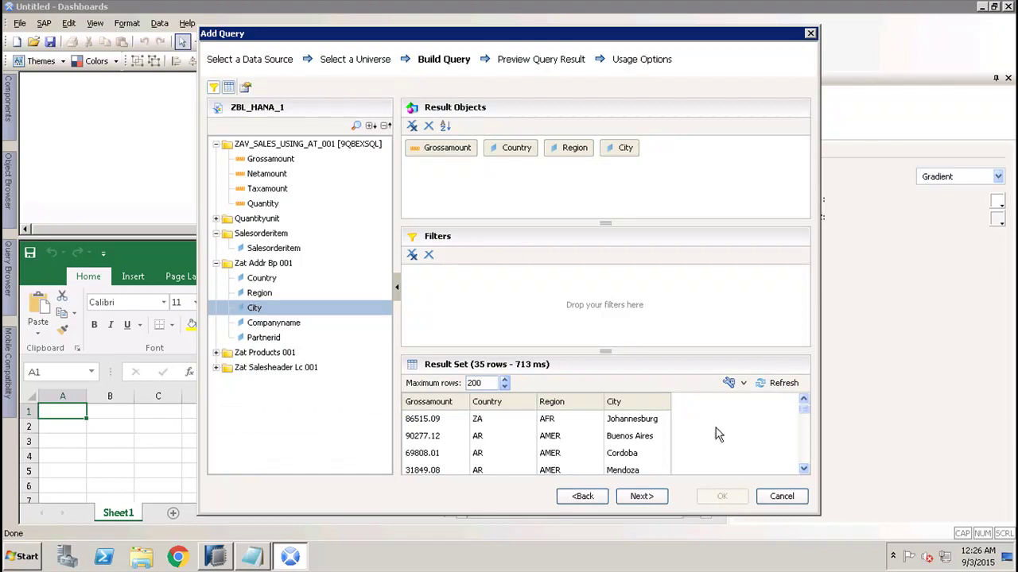
Step: Step through Preview Query Result to the Usage Options page for Query 1
left_click(640, 496)
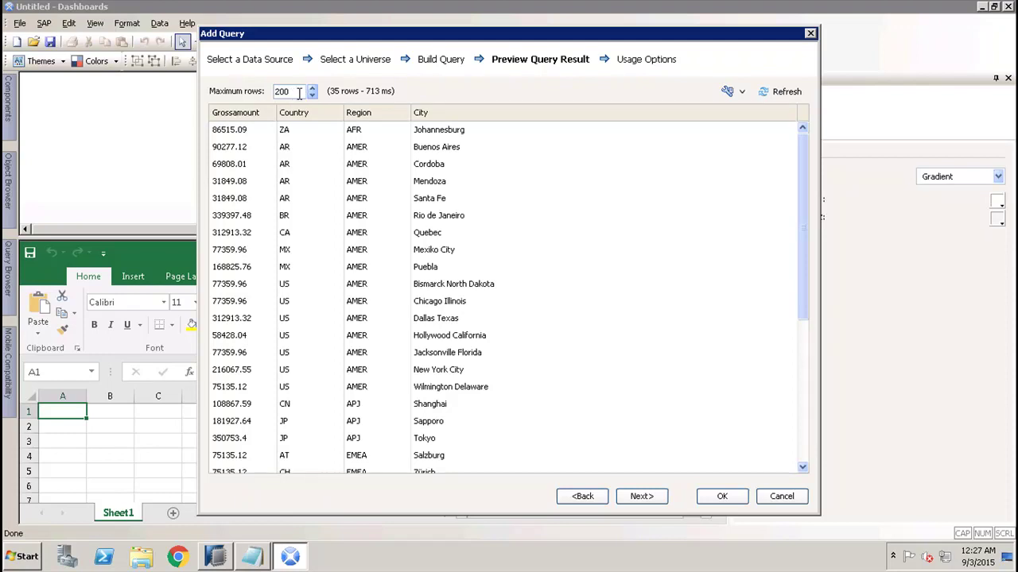
left_click(642, 496)
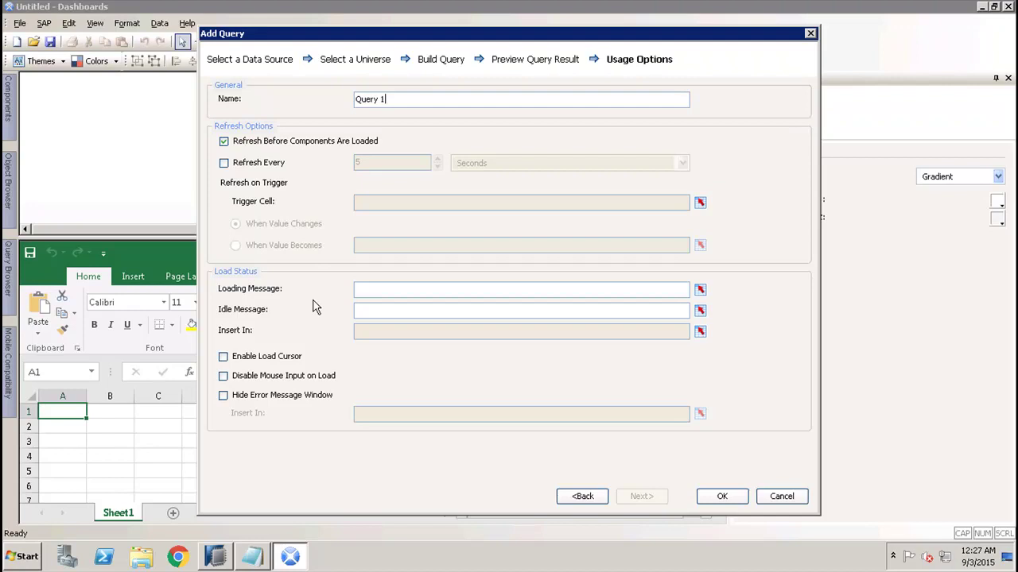
Step: Leave the Loading Message and Idle Message empty and finish creating Query 1
left_click(391, 289)
left_click(365, 309)
left_click(723, 500)
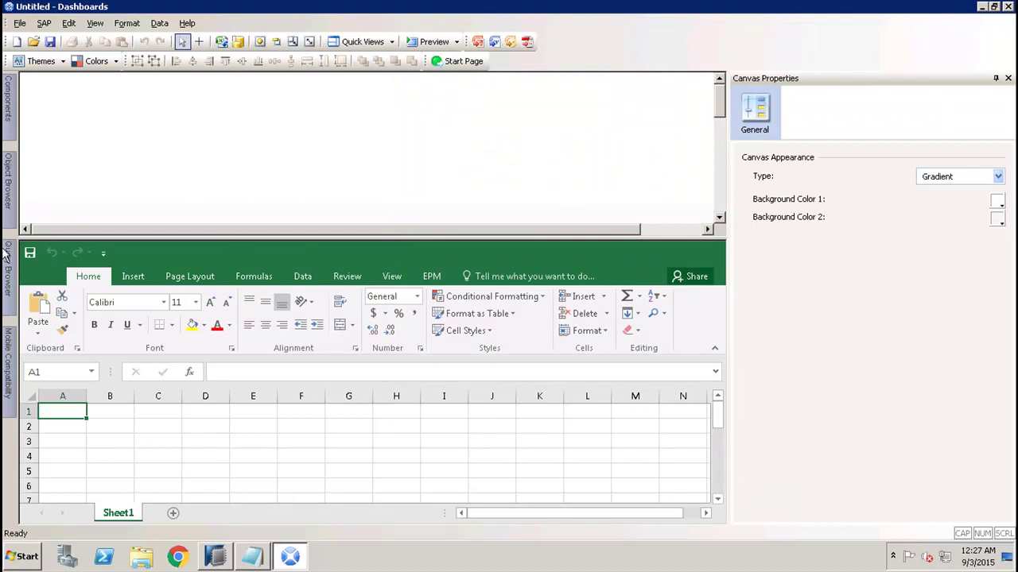
Step: Check Query 1's details in the Query Browser, then minimize Dashboards to the desktop
mouse_move(4, 266)
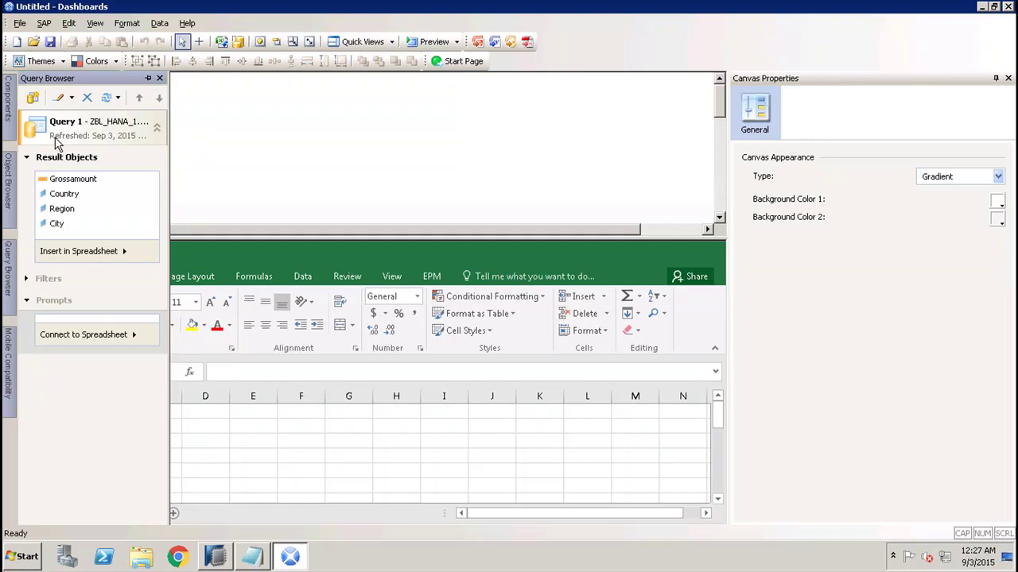
mouse_move(78, 145)
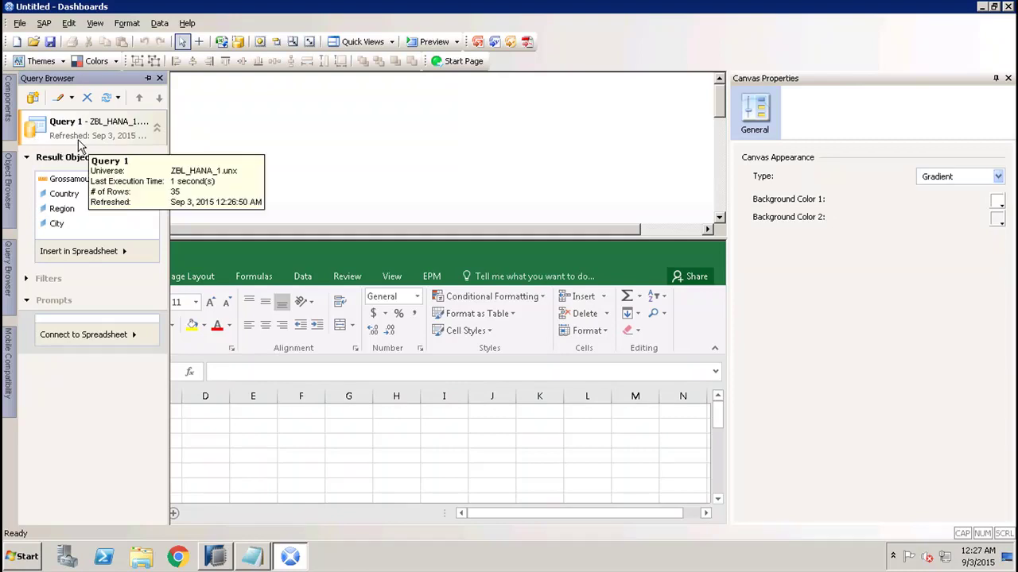
left_click(981, 7)
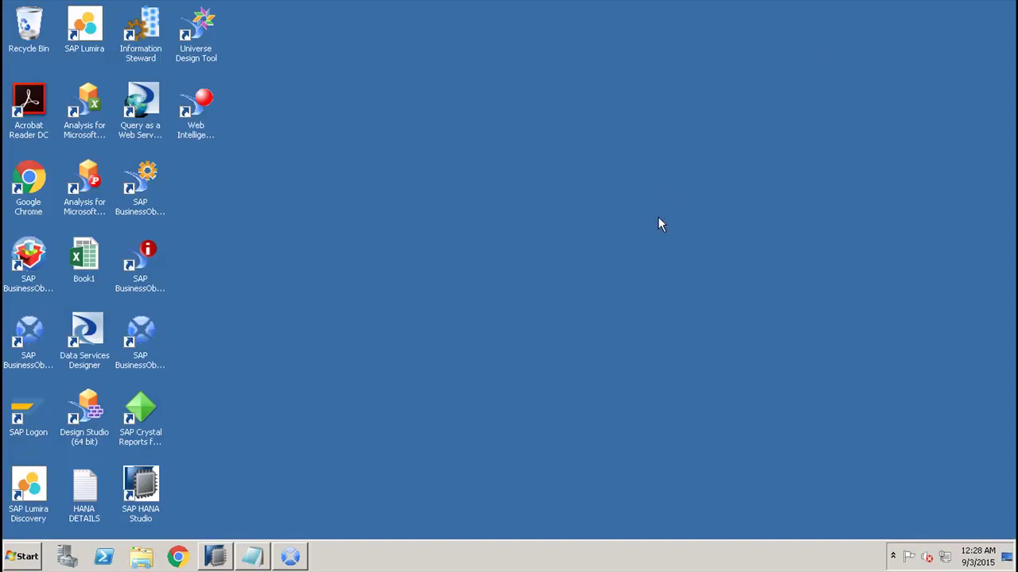